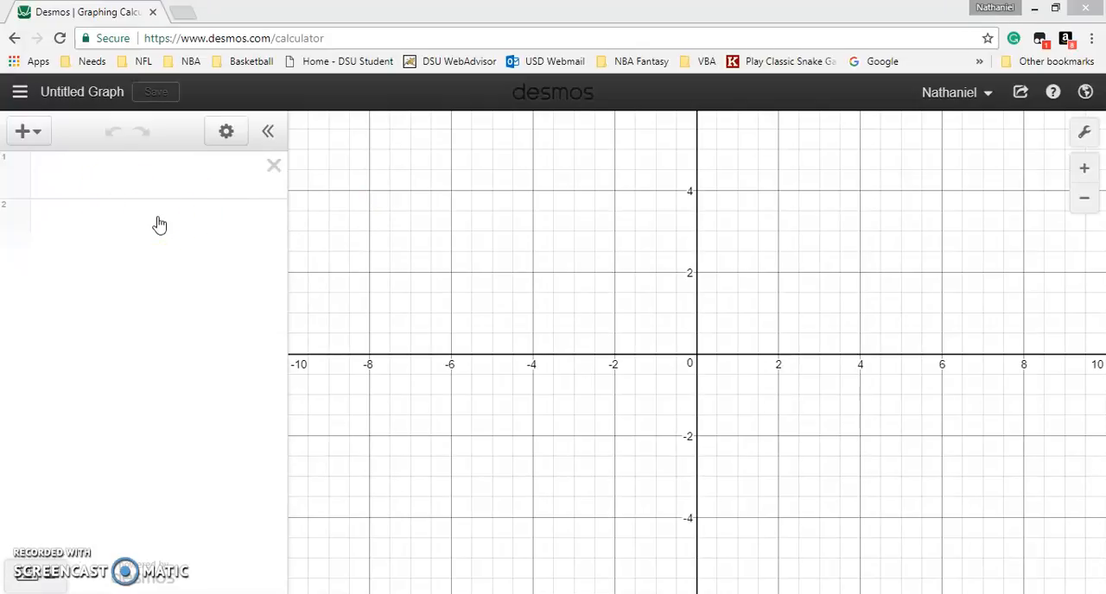
Insert a table and fill its x₁ column with -3, -2, -1, 0, 1, 2 and 3.
{"action": "left_click", "coordinate": [29, 135]}
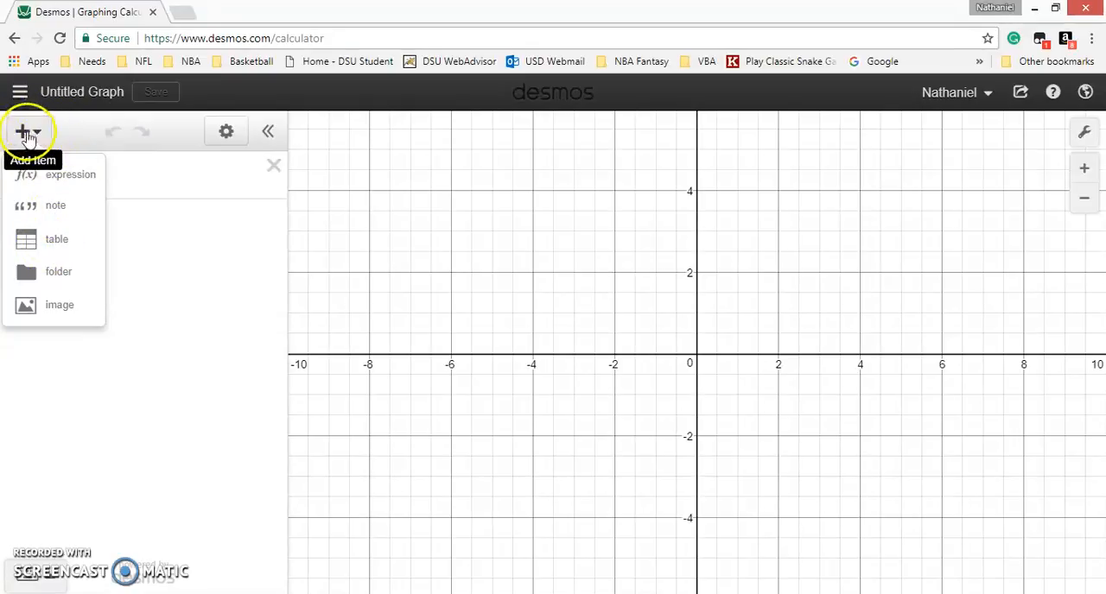
{"action": "left_click", "coordinate": [36, 245]}
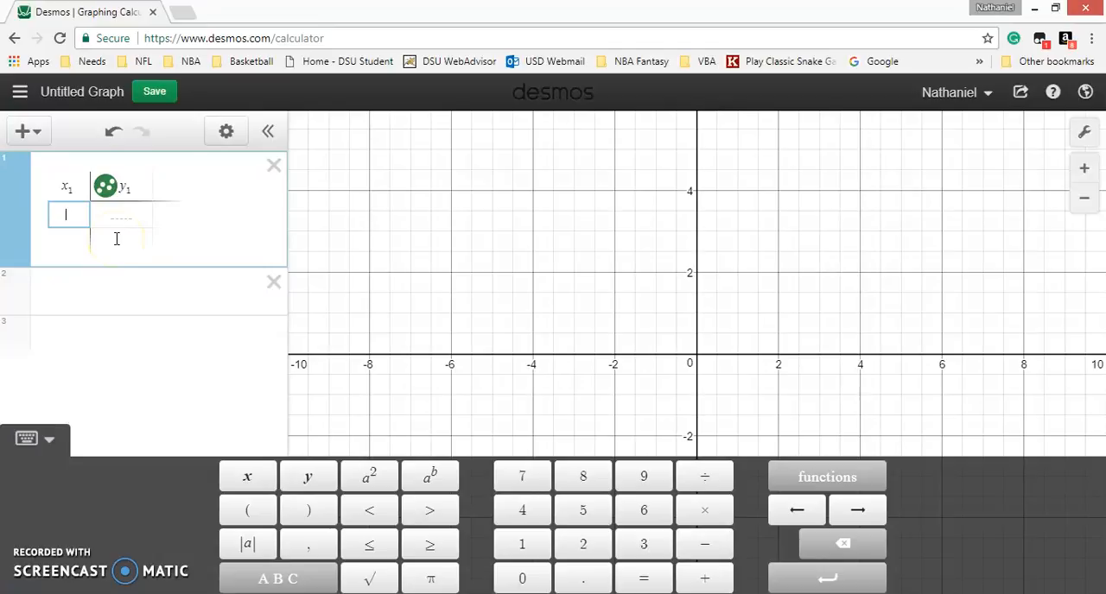
{"action": "type", "text": "-3"}
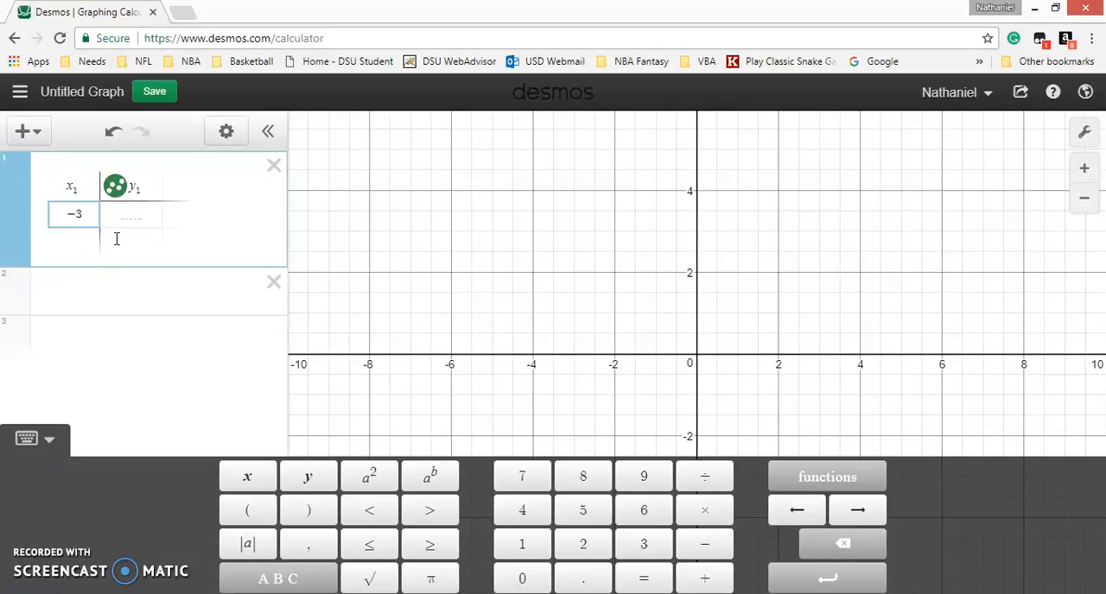
{"action": "key", "text": "Return"}
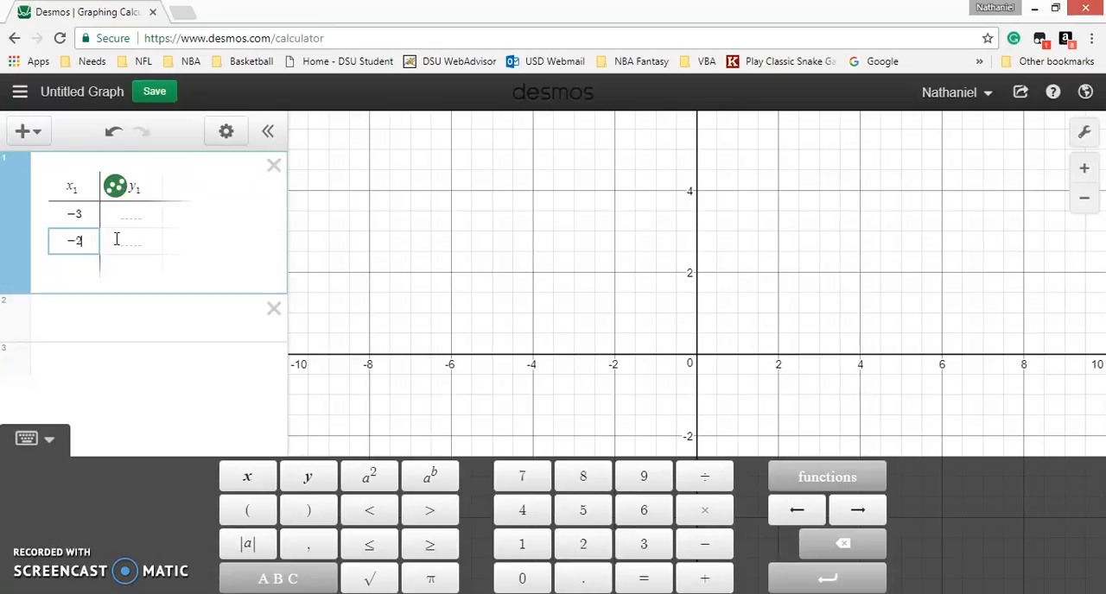
{"action": "key", "text": "Return"}
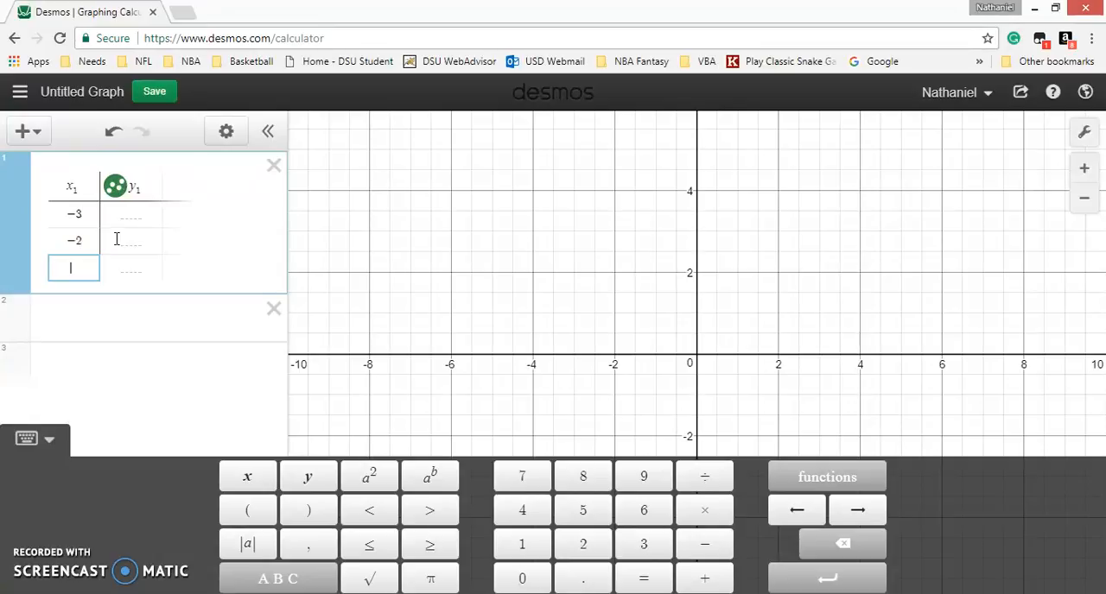
{"action": "type", "text": "-2"}
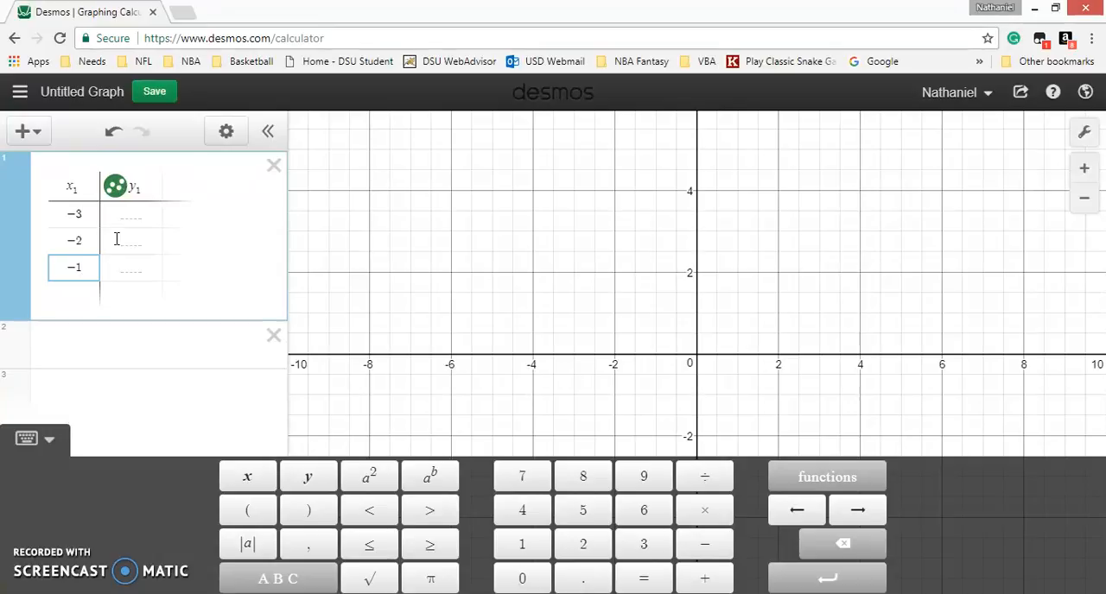
{"action": "key", "text": "Return"}
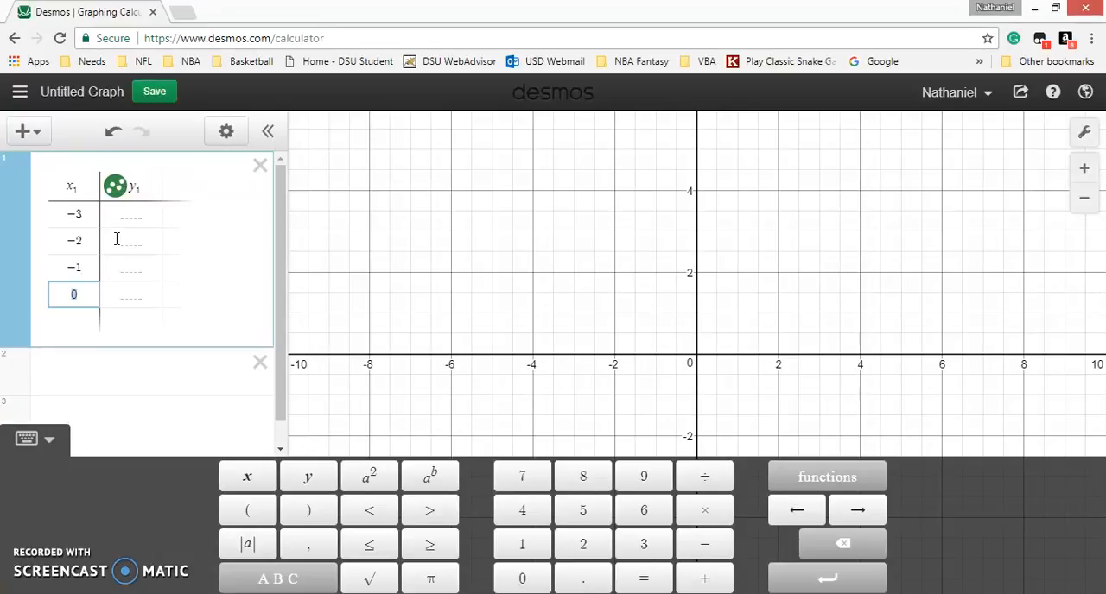
{"action": "key", "text": "Return"}
{"action": "key", "text": "Return"}
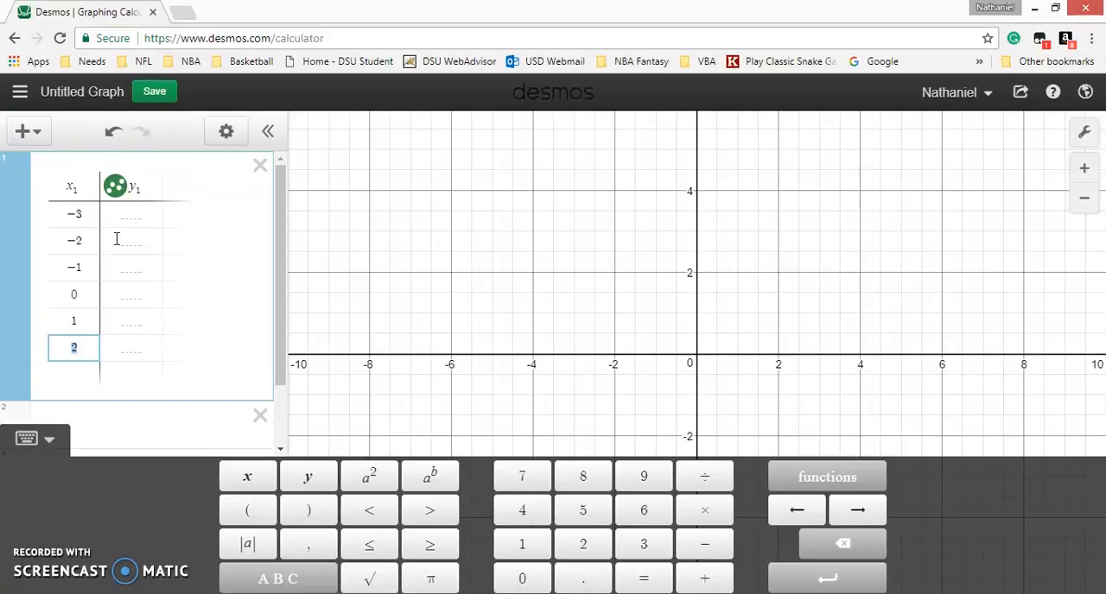
{"action": "key", "text": "Return"}
Fill the y₁ column with 4, 6, 2, 4, 6, 2 and 4 for x values -3 through 3.
{"action": "left_click", "coordinate": [135, 215]}
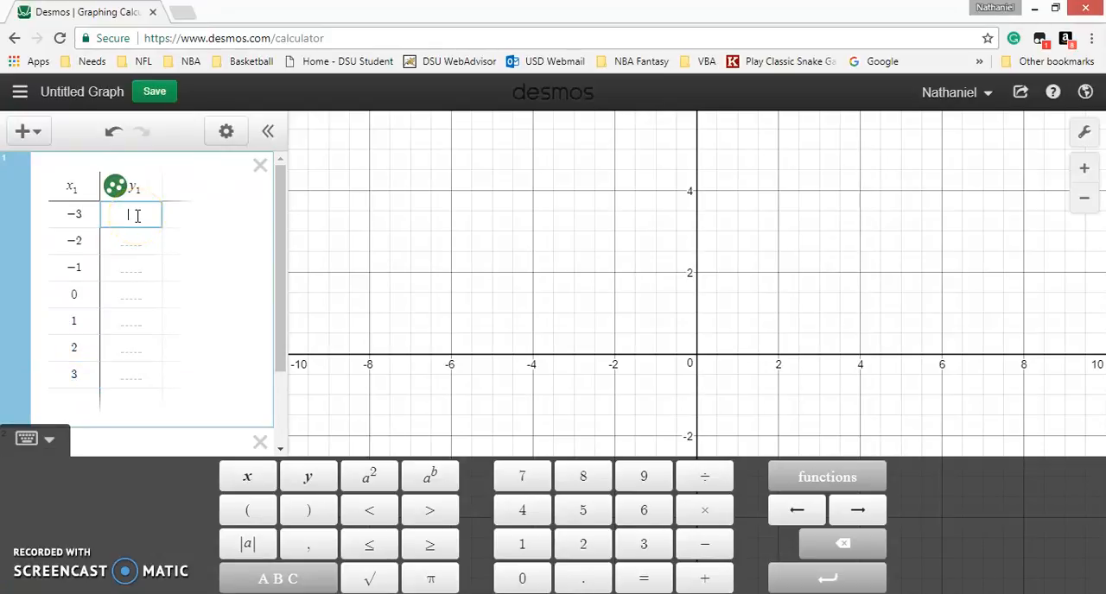
{"action": "type", "text": "4"}
{"action": "key", "text": "Return"}
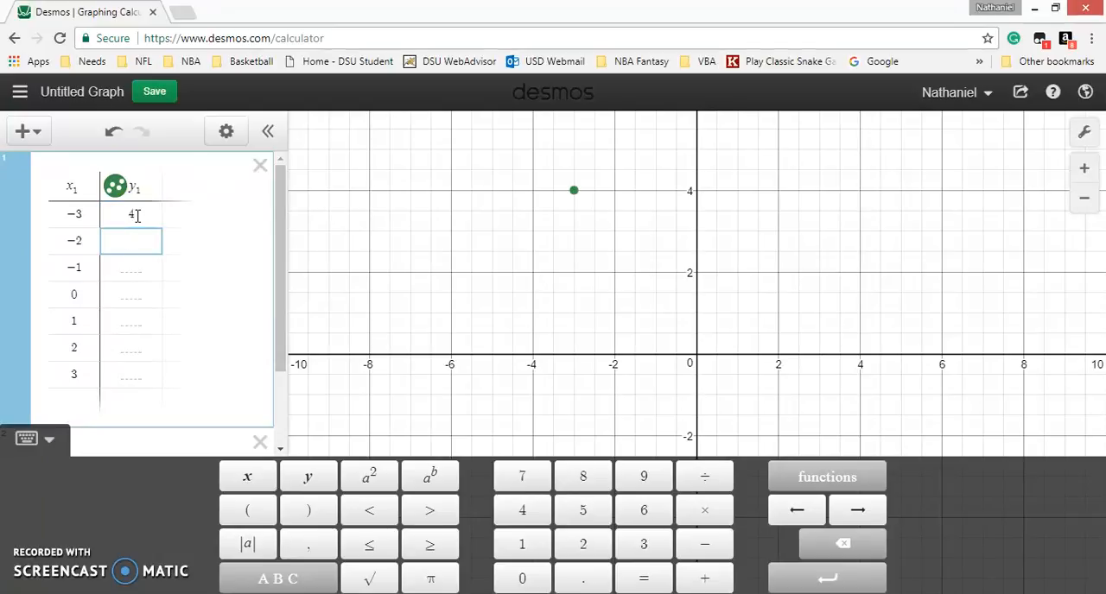
{"action": "key", "text": "Return"}
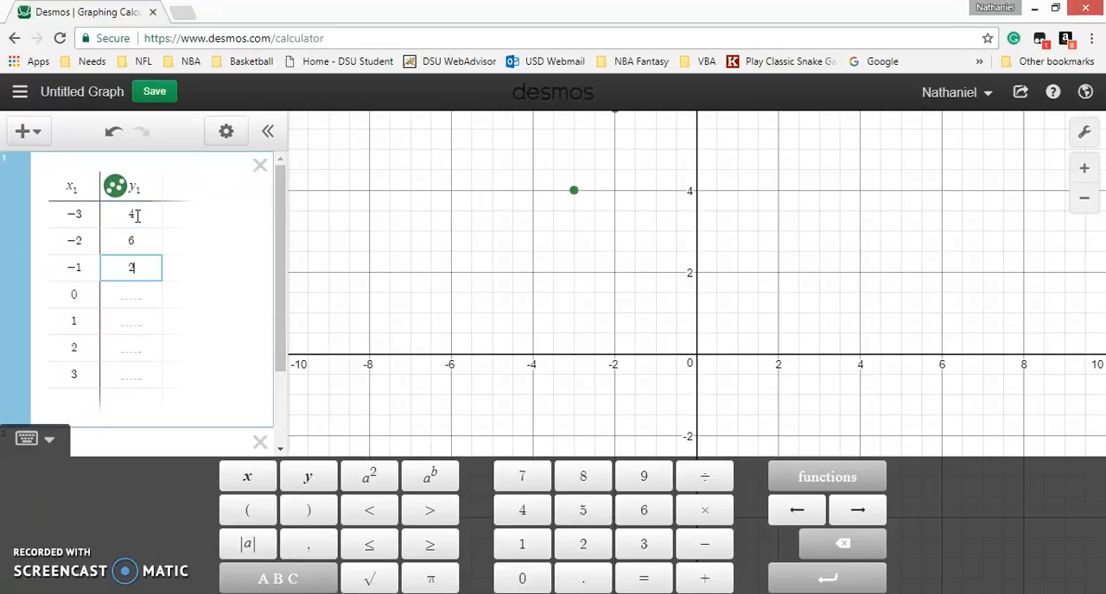
{"action": "key", "text": "Return"}
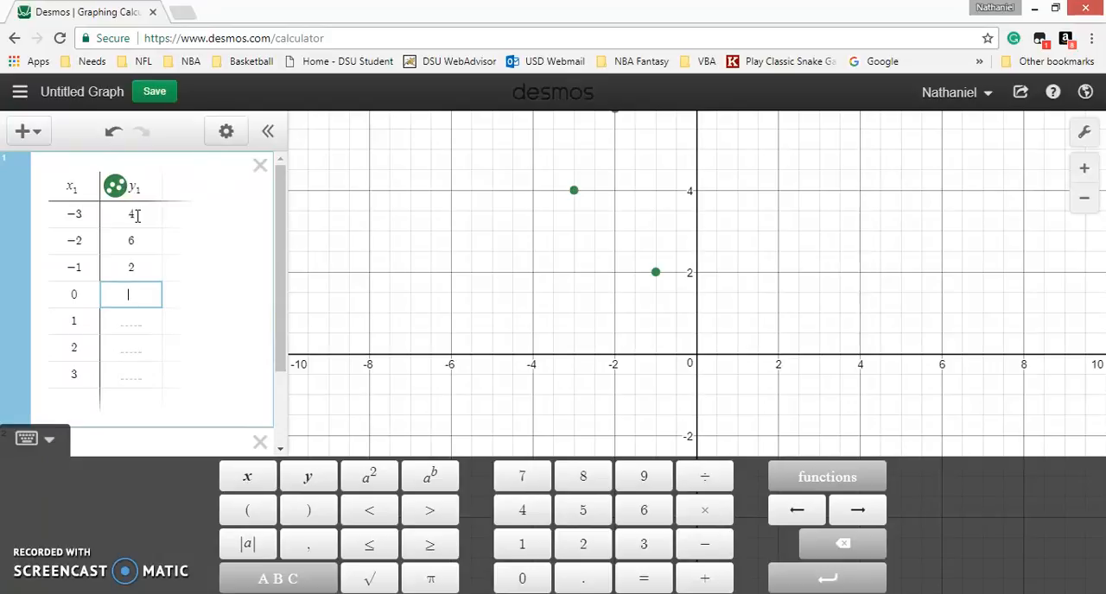
{"action": "key", "text": "Return"}
{"action": "key", "text": "Return"}
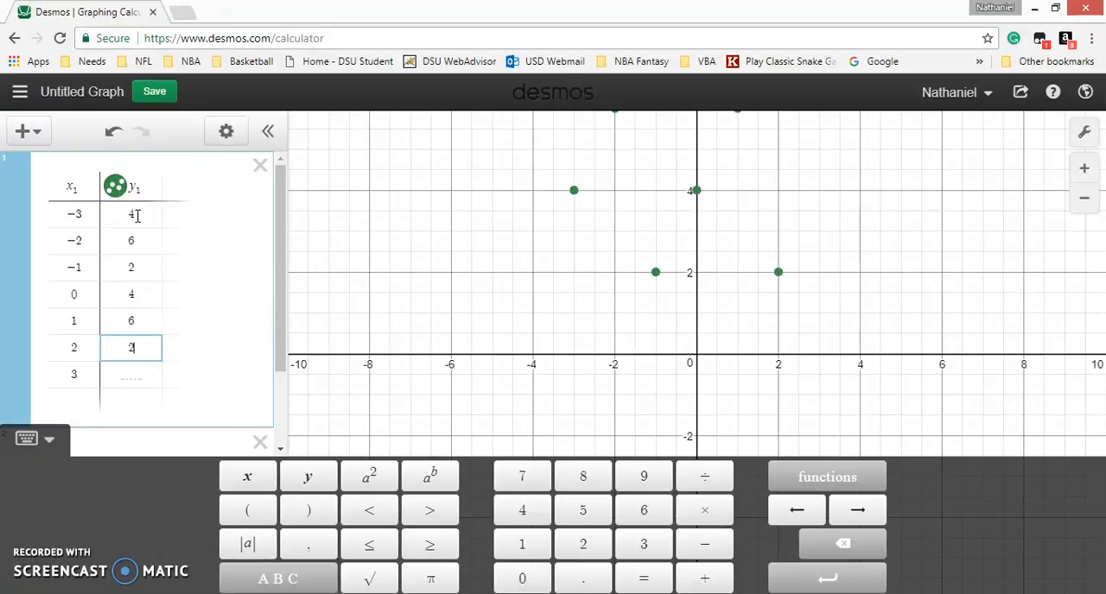
{"action": "key", "text": "Return"}
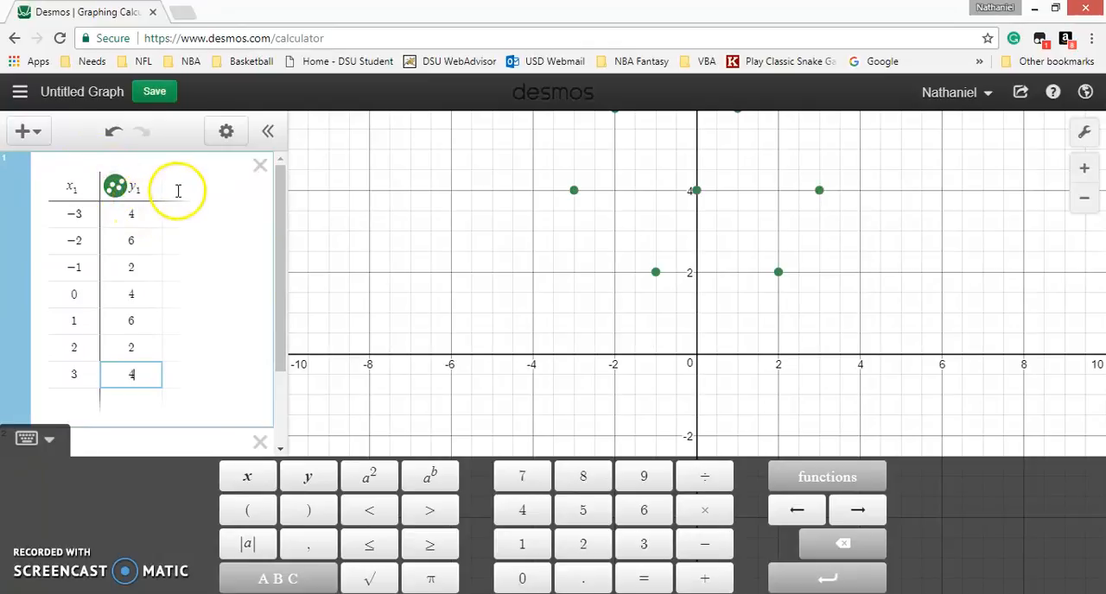
{"action": "left_click", "coordinate": [1083, 200]}
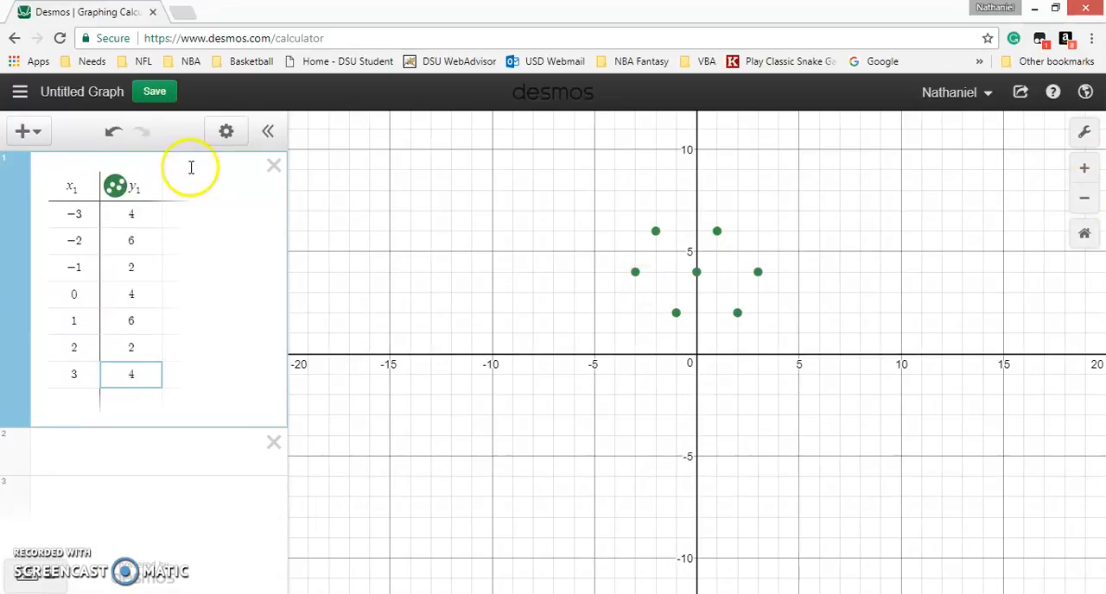
Hide and reshow the y₁ points, and try the line and connected-points styles on them.
{"action": "left_click", "coordinate": [115, 186]}
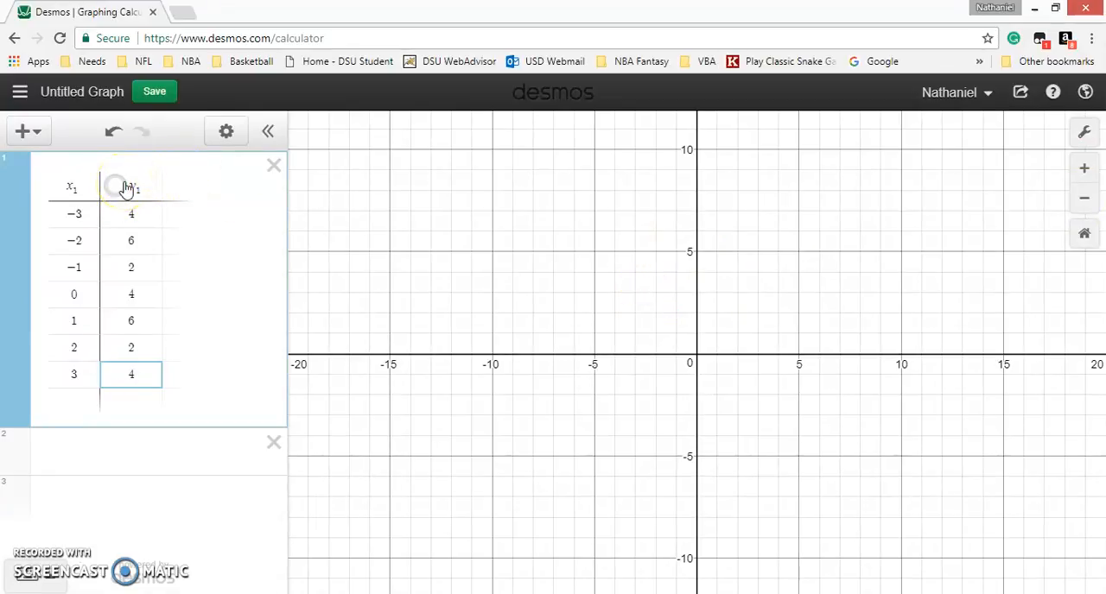
{"action": "left_click", "coordinate": [115, 186]}
{"action": "left_click", "coordinate": [125, 187]}
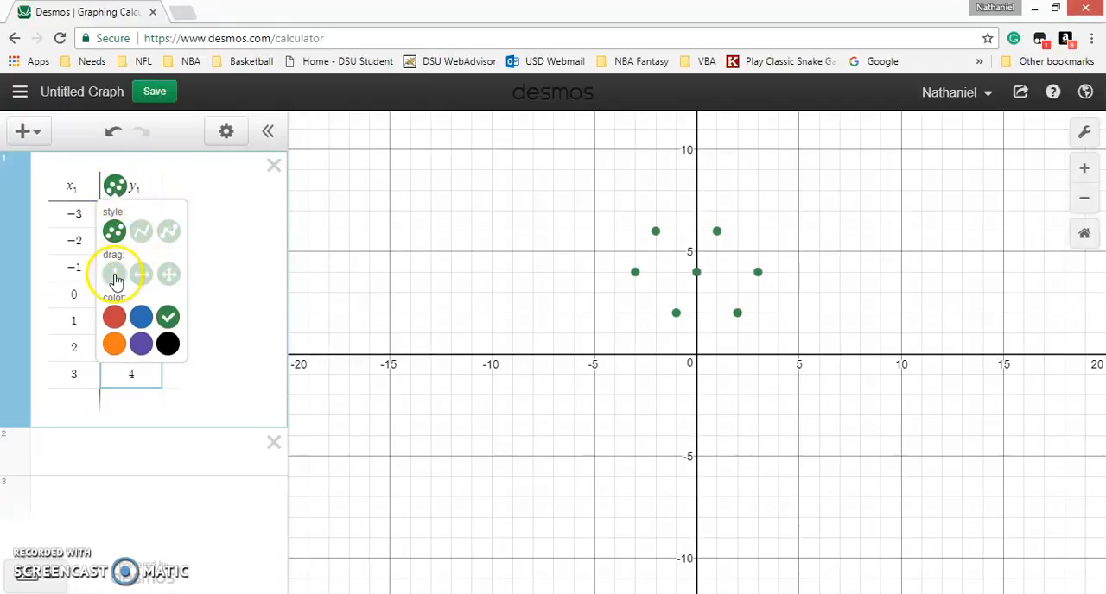
{"action": "left_click", "coordinate": [141, 231]}
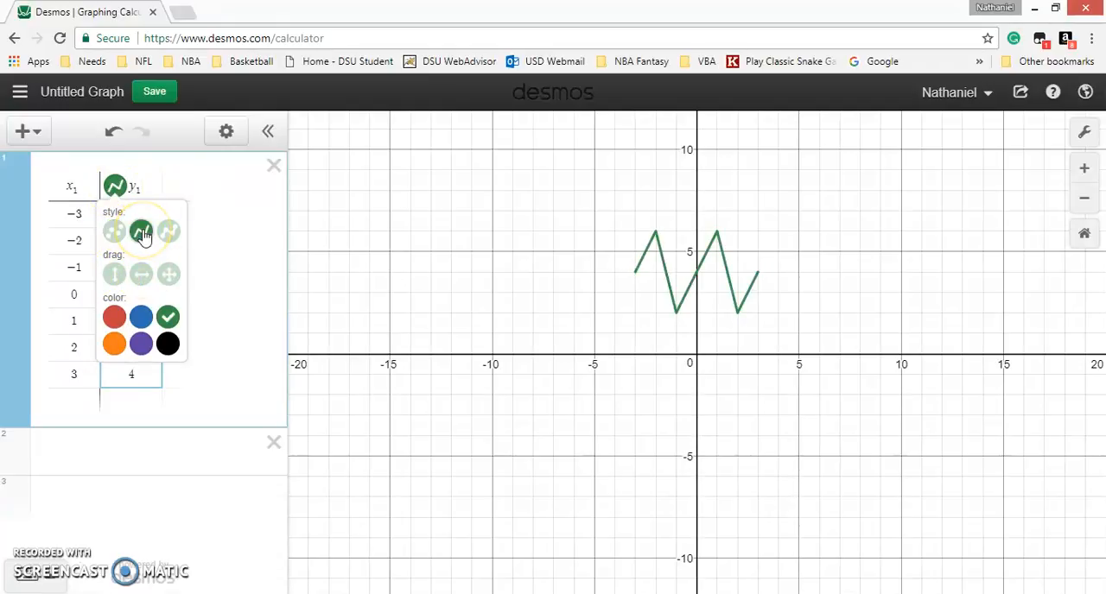
{"action": "left_click", "coordinate": [168, 231]}
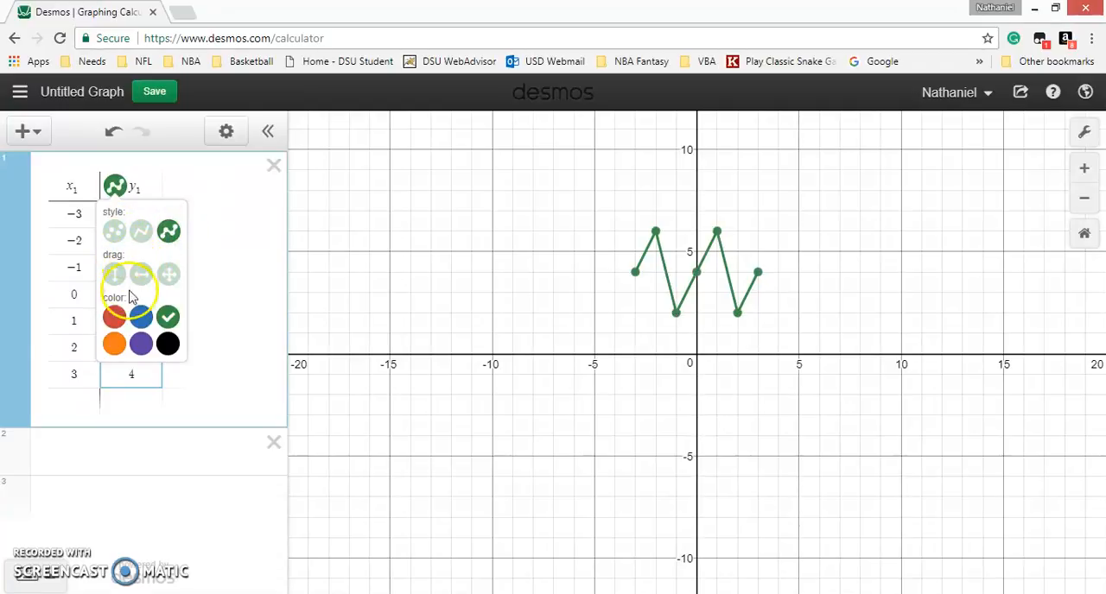
Try blue, red, orange, purple and black as the color of the y₁ plot.
{"action": "left_click", "coordinate": [141, 318]}
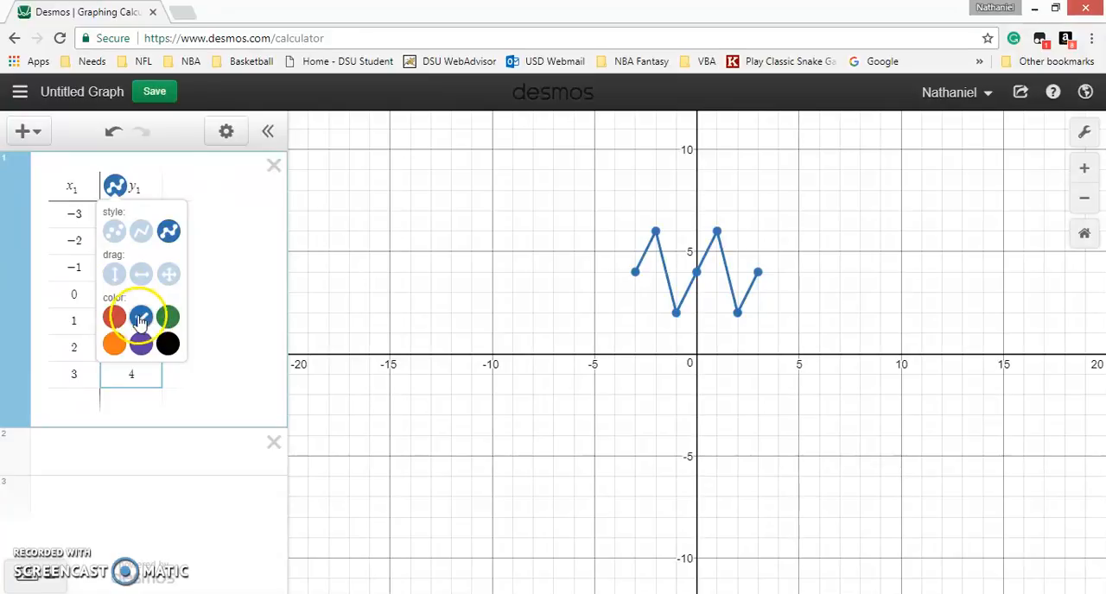
{"action": "left_click", "coordinate": [114, 317]}
{"action": "left_click", "coordinate": [114, 343]}
{"action": "left_click", "coordinate": [147, 348]}
{"action": "left_click", "coordinate": [168, 349]}
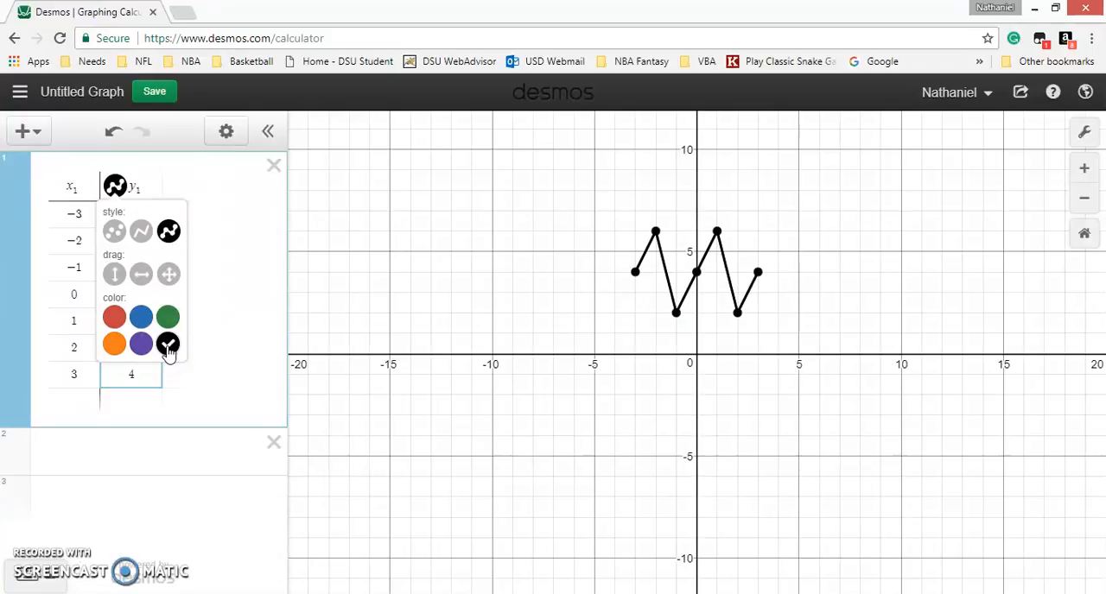
{"action": "left_click", "coordinate": [203, 167]}
Set the y₁ data's color to blue and its style to points only.
{"action": "left_click", "coordinate": [114, 186]}
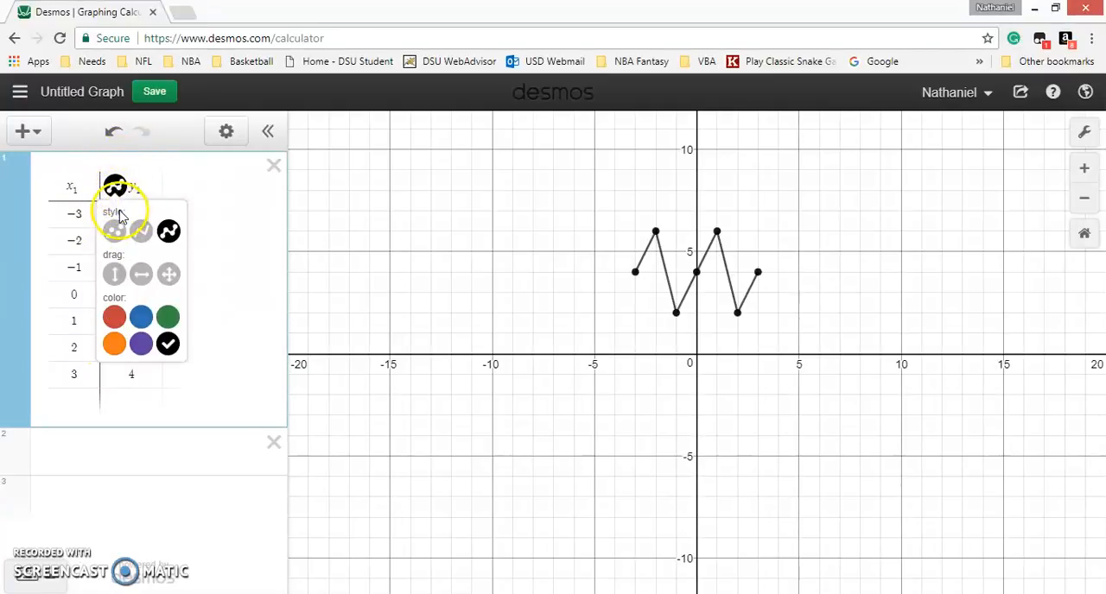
{"action": "left_click", "coordinate": [141, 329]}
{"action": "left_click", "coordinate": [114, 231]}
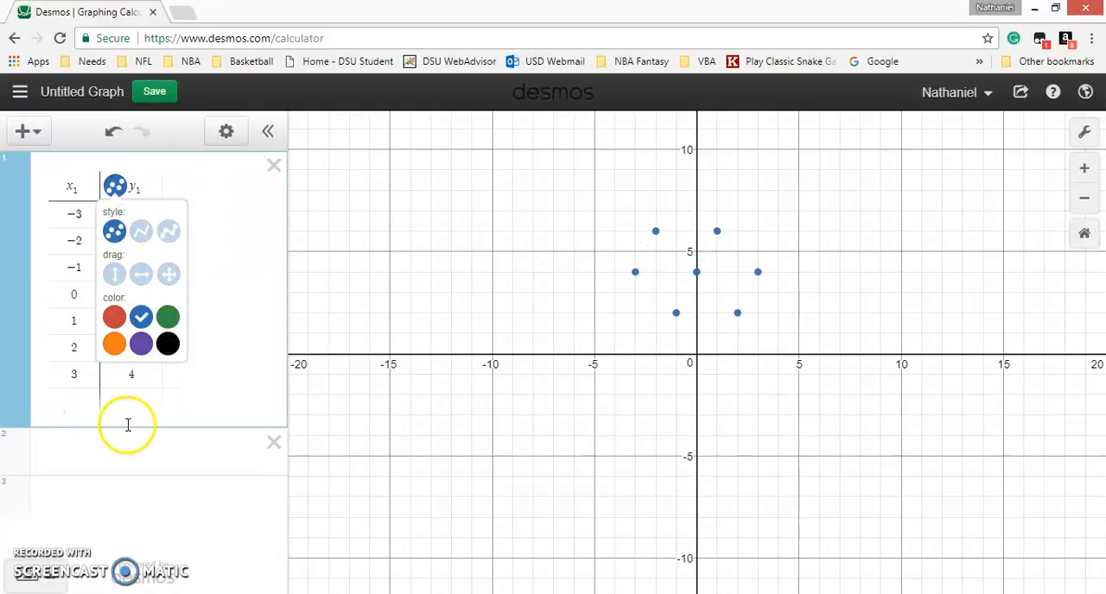
Add a third column headed y₂ to the table and fill its rows with 1, 2, 3, 4, 5, 6 and 7.
{"action": "left_click", "coordinate": [33, 569]}
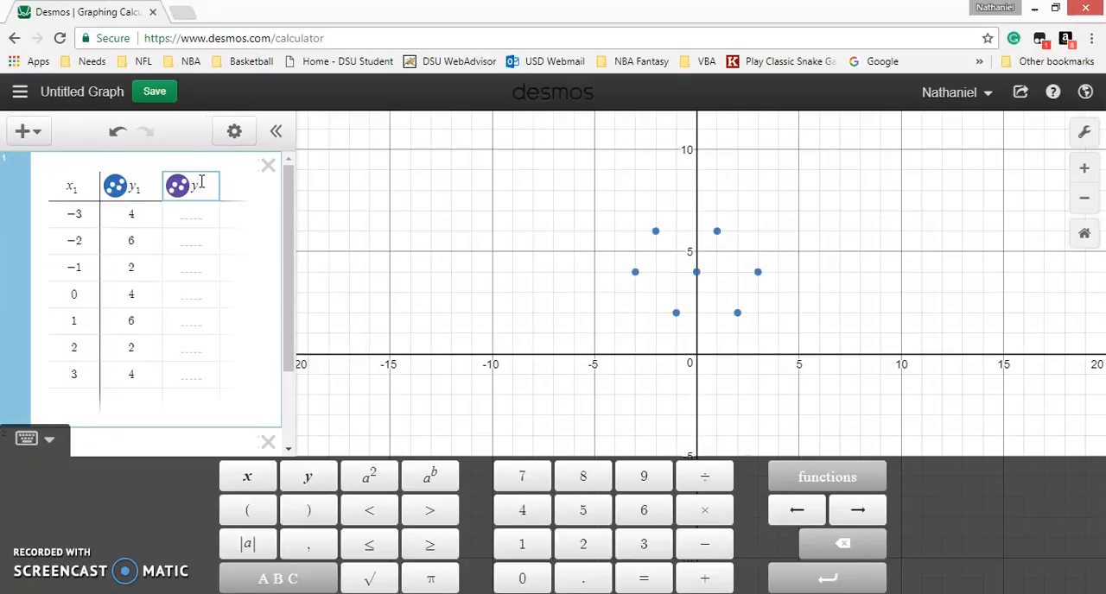
{"action": "type", "text": "2"}
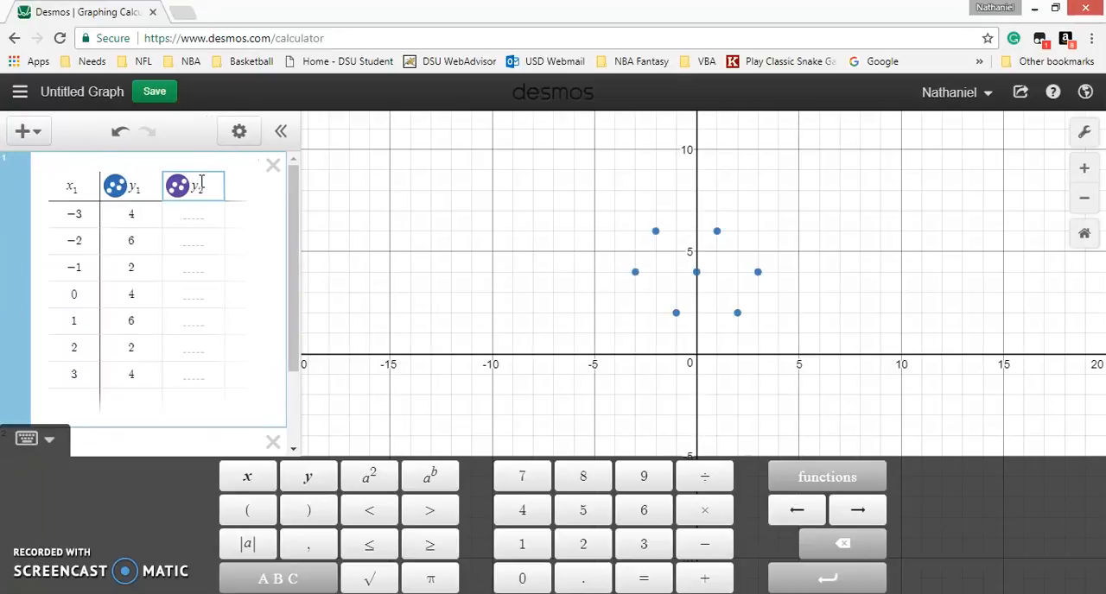
{"action": "left_click", "coordinate": [192, 216]}
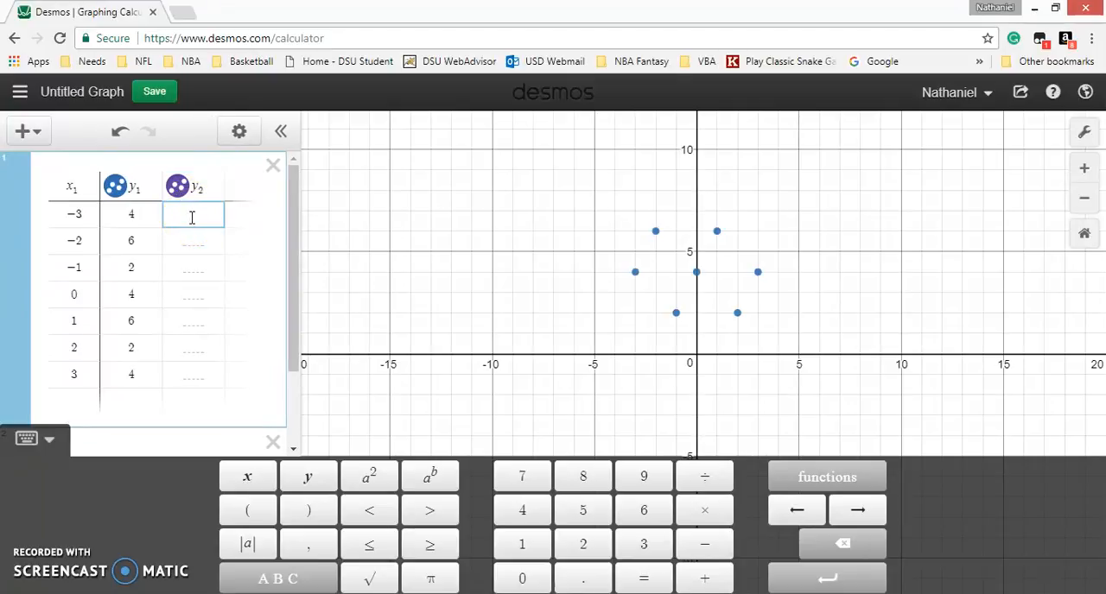
{"action": "type", "text": "1"}
{"action": "key", "text": "Return"}
{"action": "type", "text": "2"}
{"action": "key", "text": "Return"}
{"action": "type", "text": "3"}
{"action": "key", "text": "Return"}
{"action": "type", "text": "4"}
{"action": "key", "text": "Return"}
{"action": "type", "text": "5"}
{"action": "key", "text": "Return"}
{"action": "type", "text": "6"}
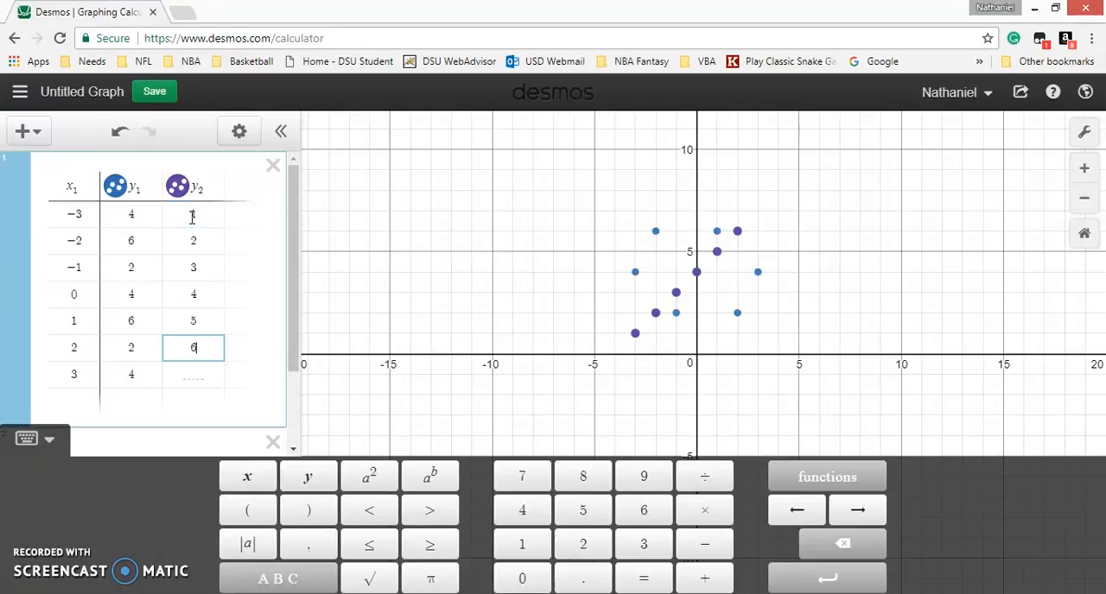
{"action": "key", "text": "Return"}
{"action": "type", "text": "7"}
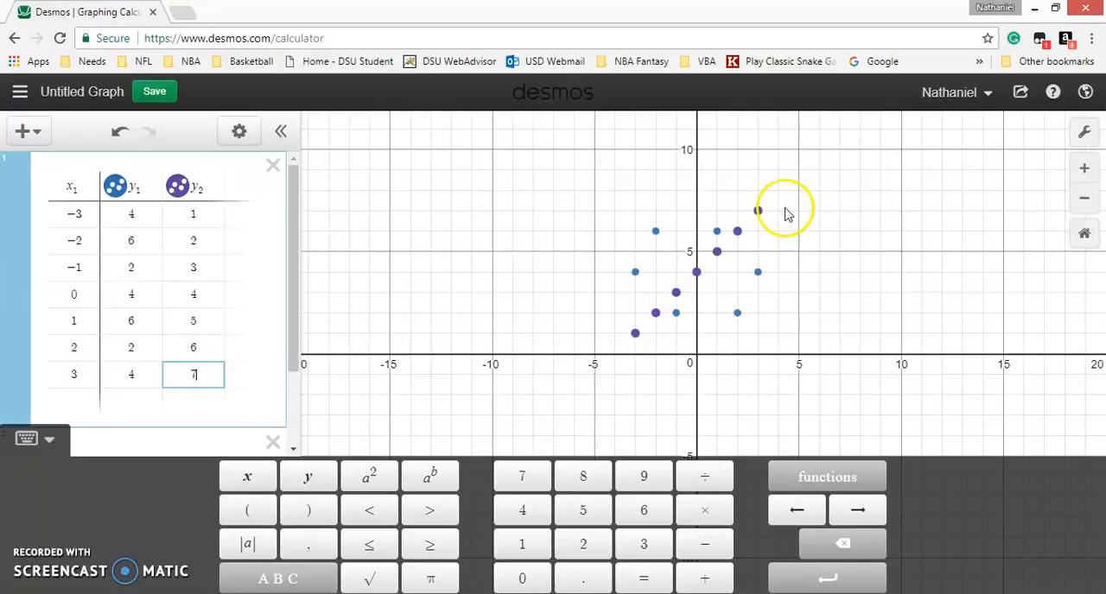
Color the y₂ points green and set the y₁ data's style to lines without points.
{"action": "left_click", "coordinate": [177, 186]}
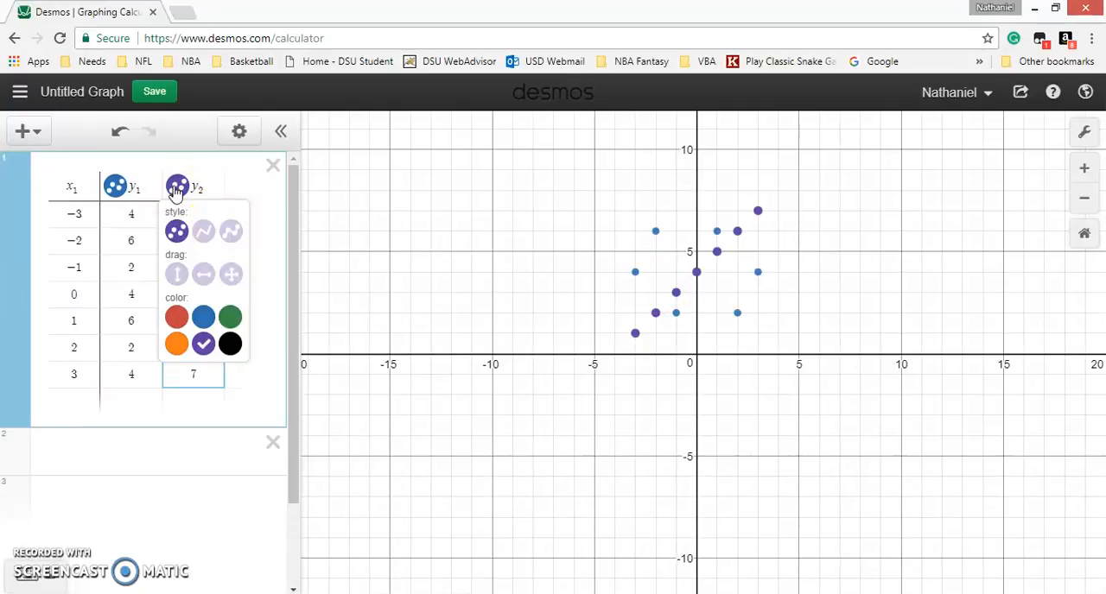
{"action": "left_click", "coordinate": [230, 317]}
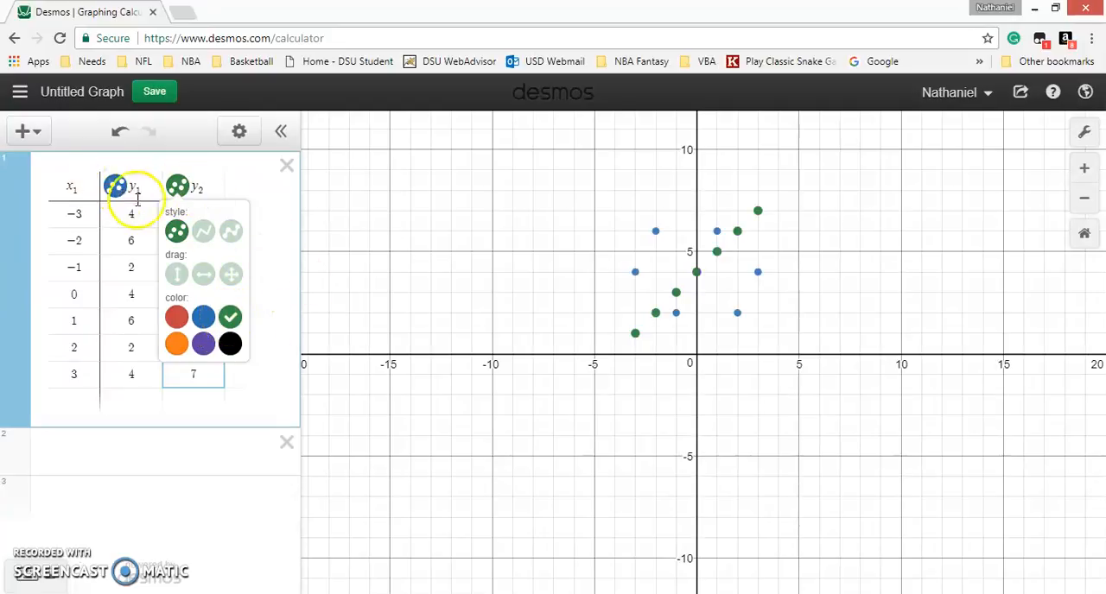
{"action": "left_click", "coordinate": [113, 186]}
{"action": "left_click", "coordinate": [113, 185]}
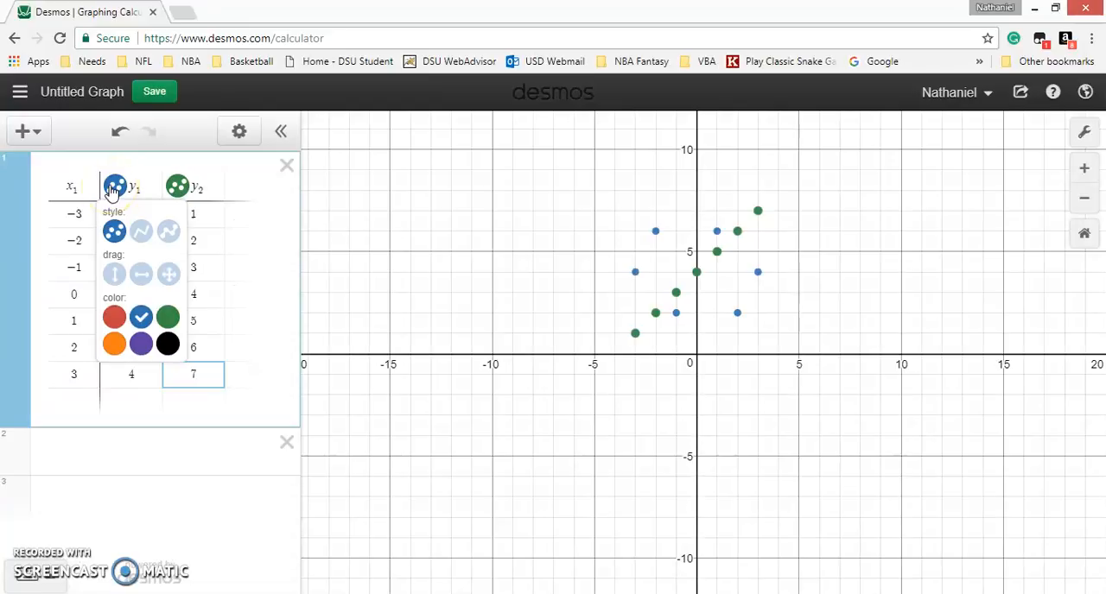
{"action": "left_click", "coordinate": [142, 233]}
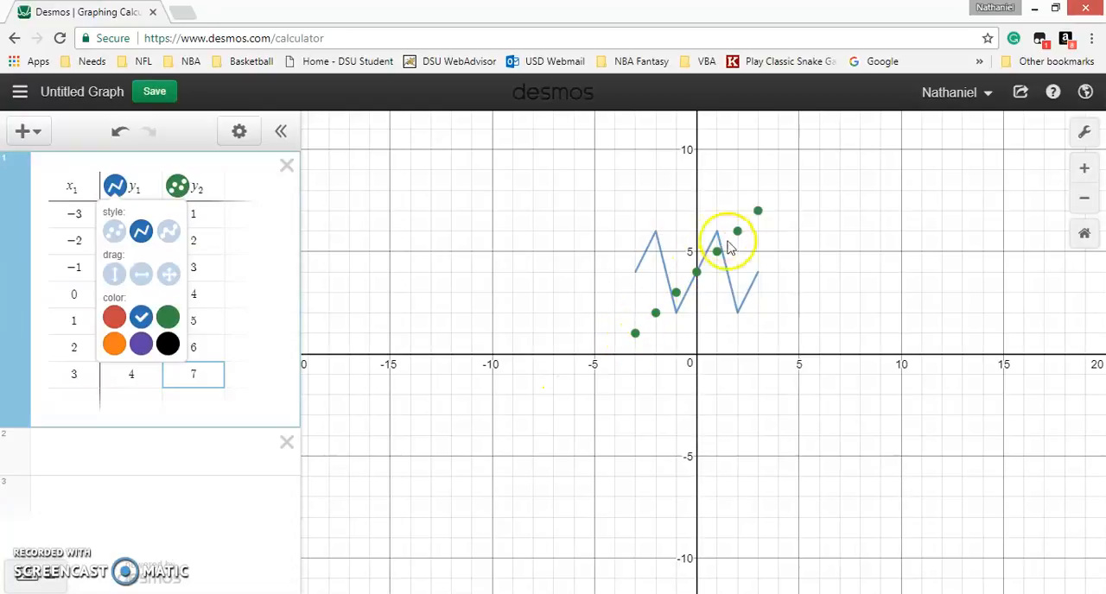
{"action": "left_click", "coordinate": [233, 185]}
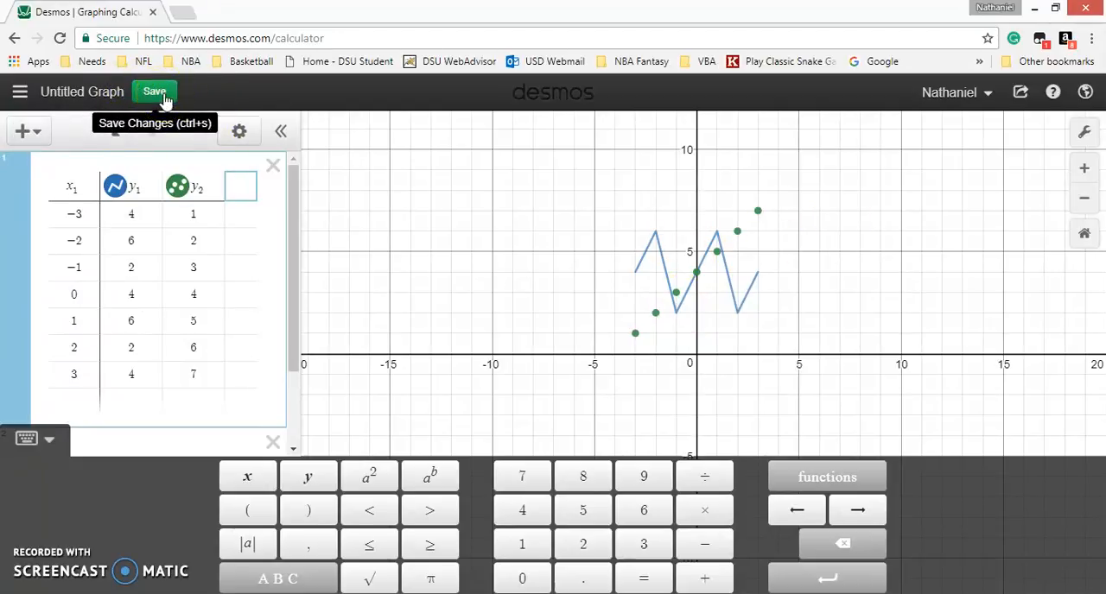
Save the graph, and save a duplicate of it under the title "Tables Intro".
{"action": "key", "text": "ctrl+s"}
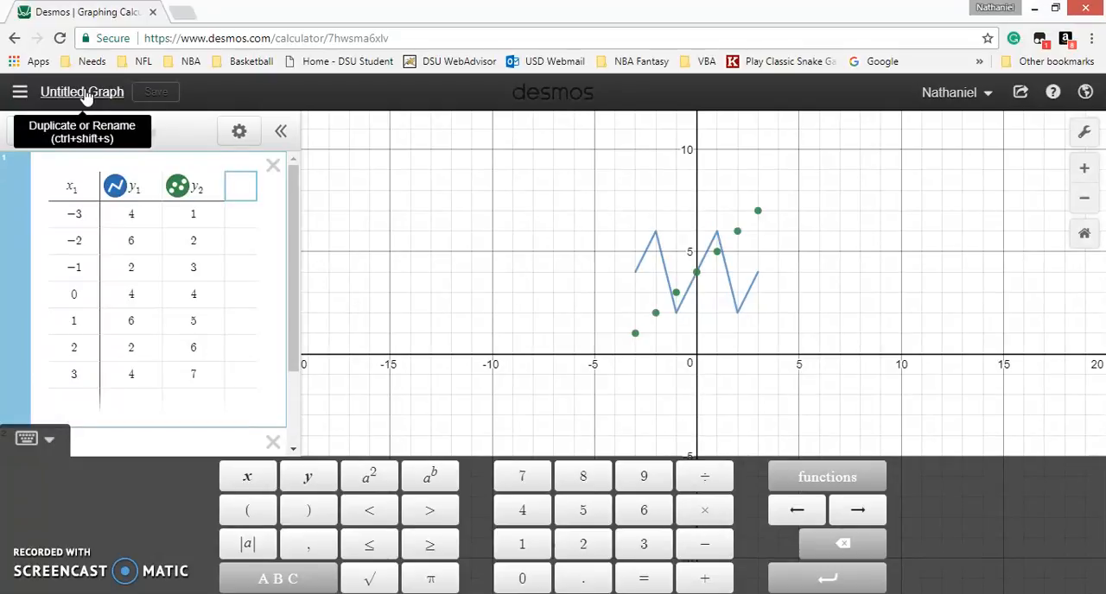
{"action": "left_click", "coordinate": [86, 93]}
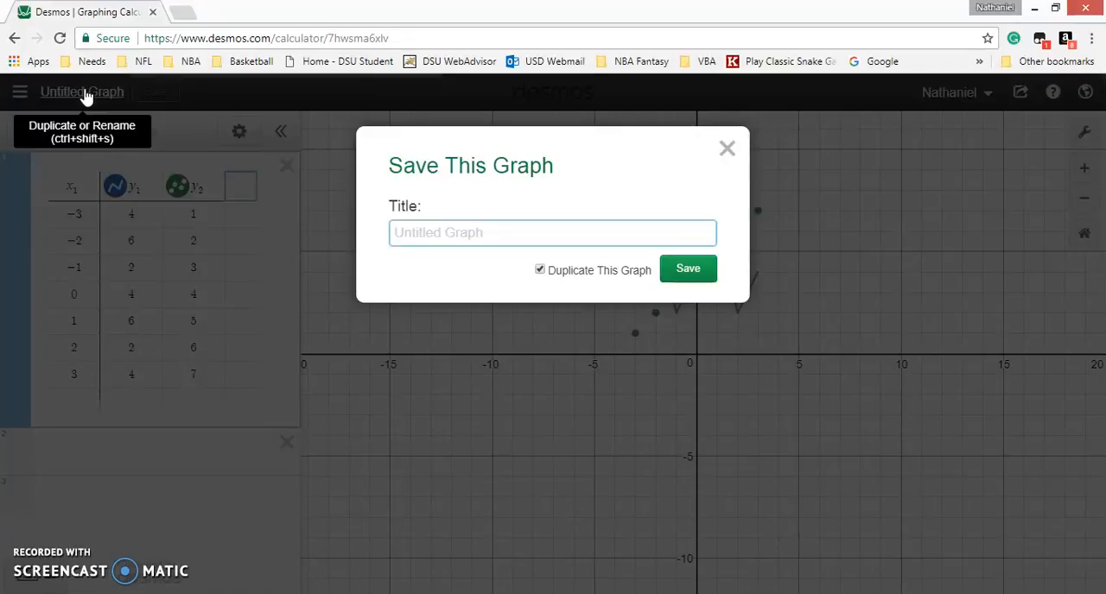
{"action": "type", "text": "Tables Intro"}
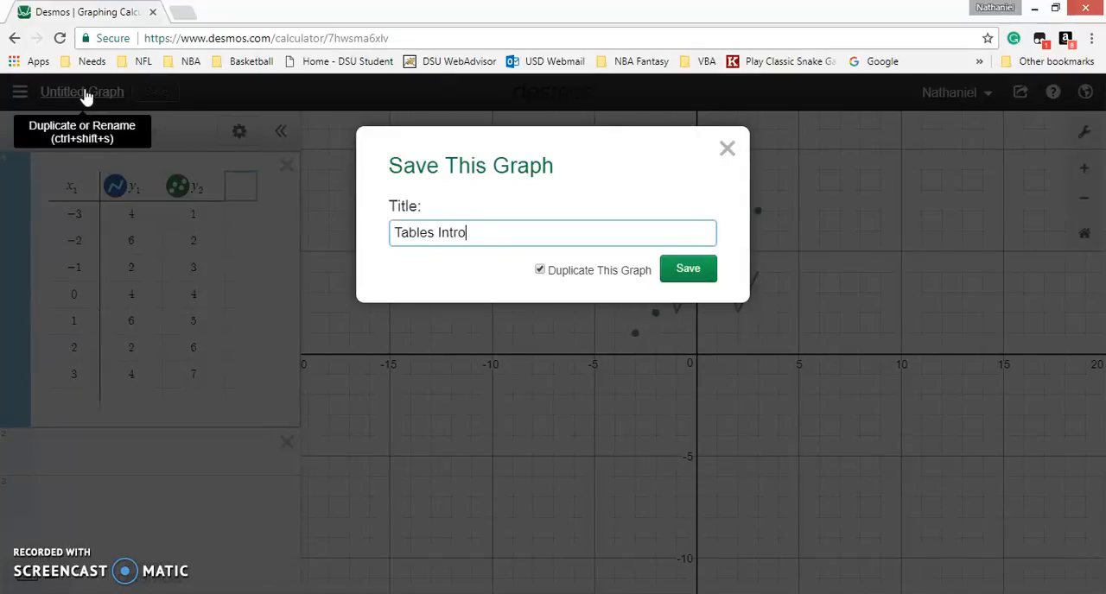
{"action": "left_click", "coordinate": [679, 267]}
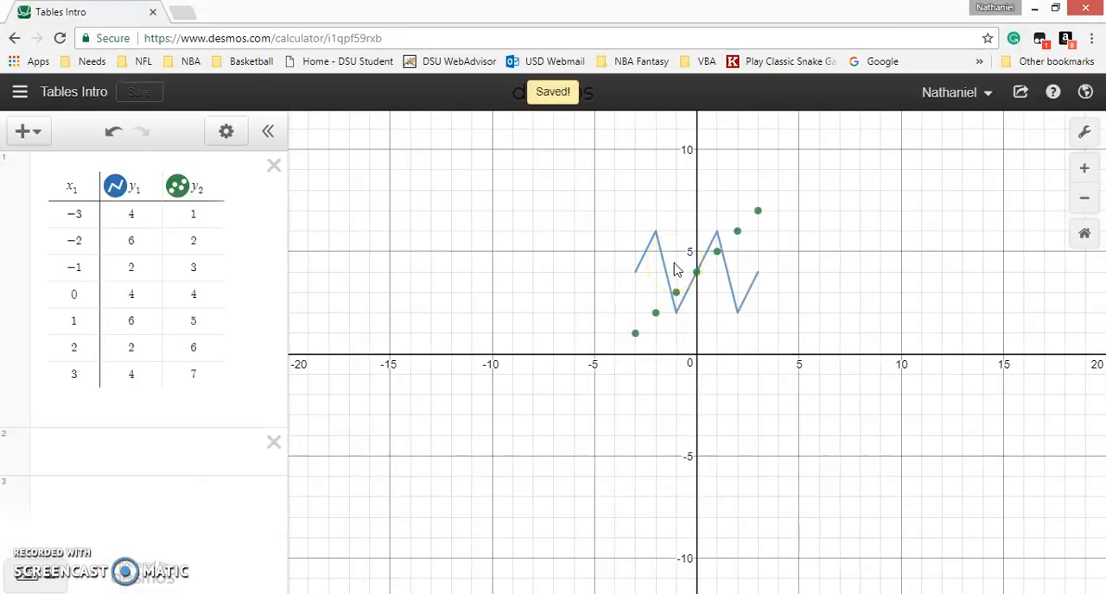
Delete the "Untitled Graph" entry from the saved graphs.
{"action": "left_click", "coordinate": [21, 93]}
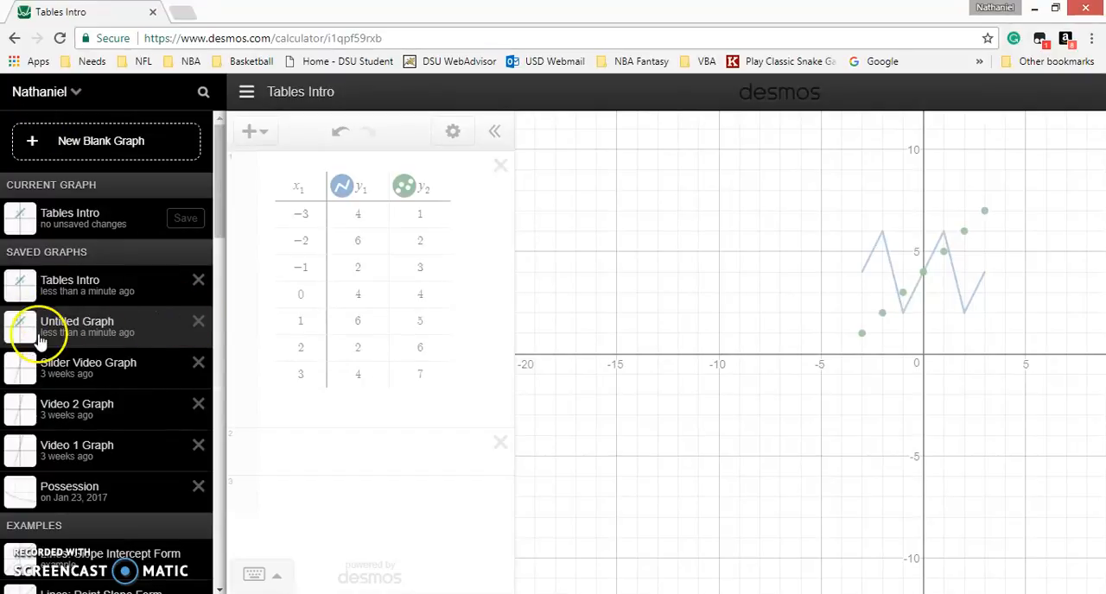
{"action": "left_click", "coordinate": [197, 323]}
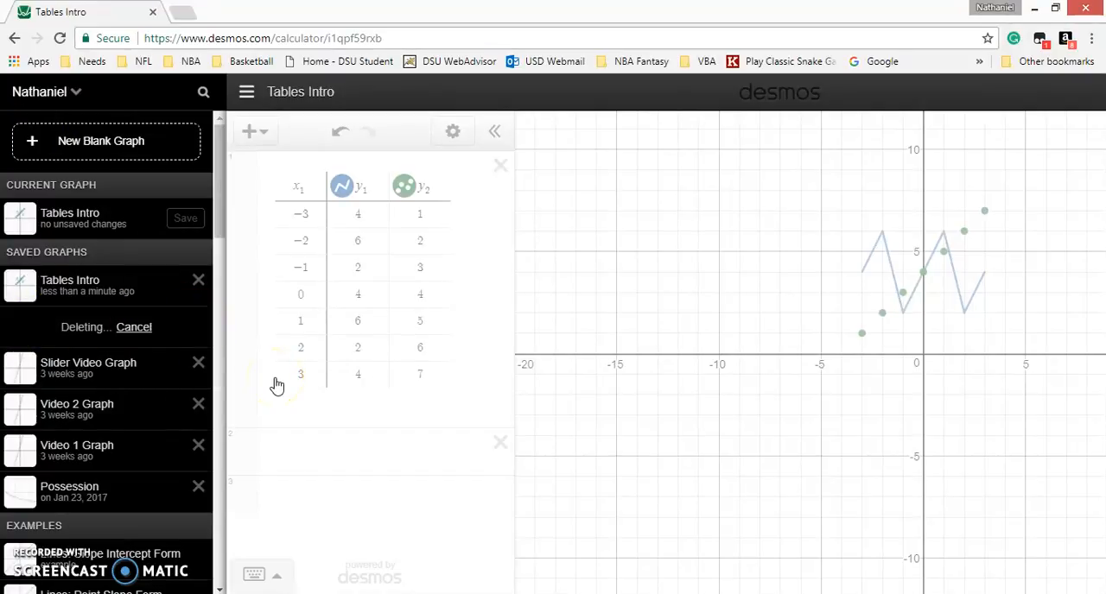
{"action": "left_click", "coordinate": [710, 232]}
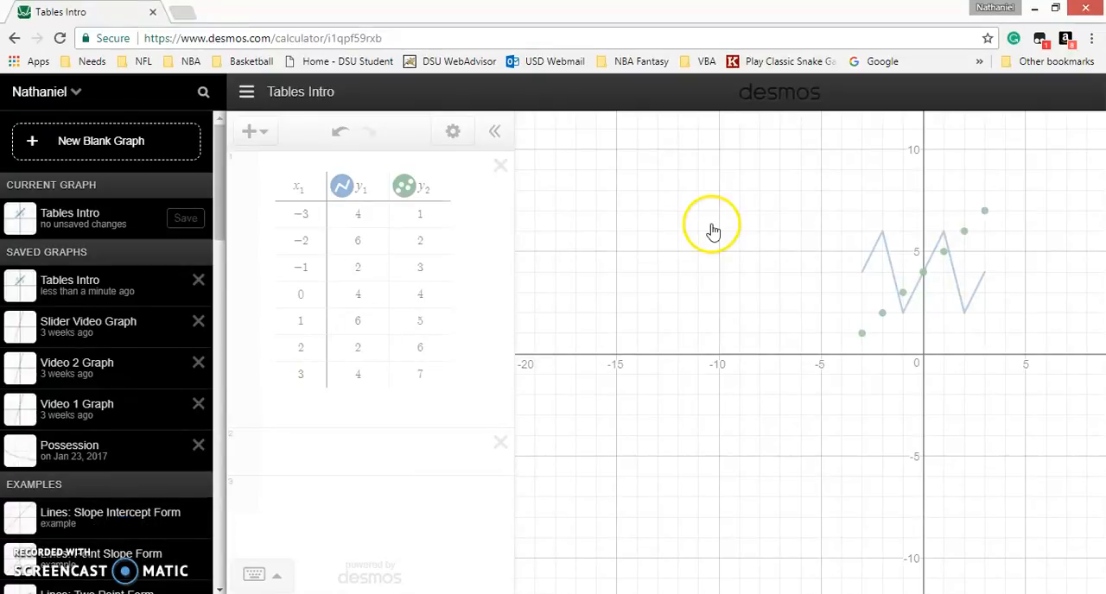